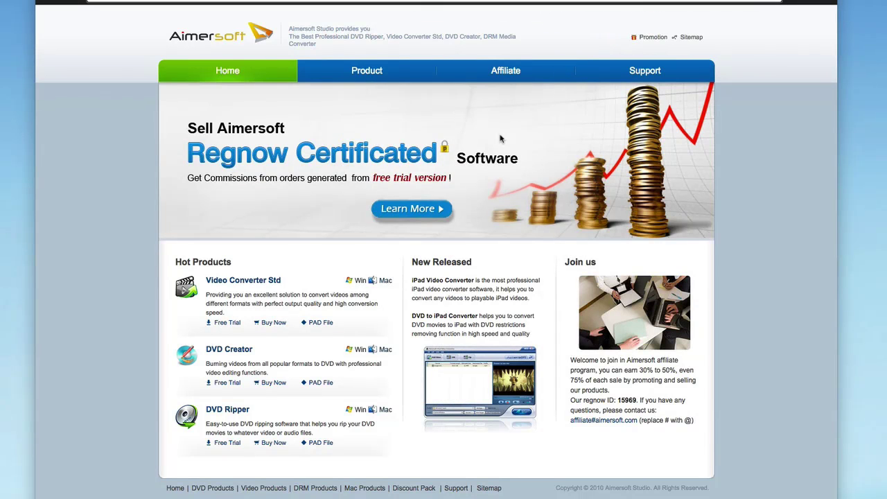
- Browse the Aimersoft site's Product, Video Products and Mac Products listings, scrolling down the Mac list
left_click(382, 72)
left_click(359, 128)
left_click(502, 132)
scroll(426, 198, "down", 4)
scroll(444, 280, "down", 1)
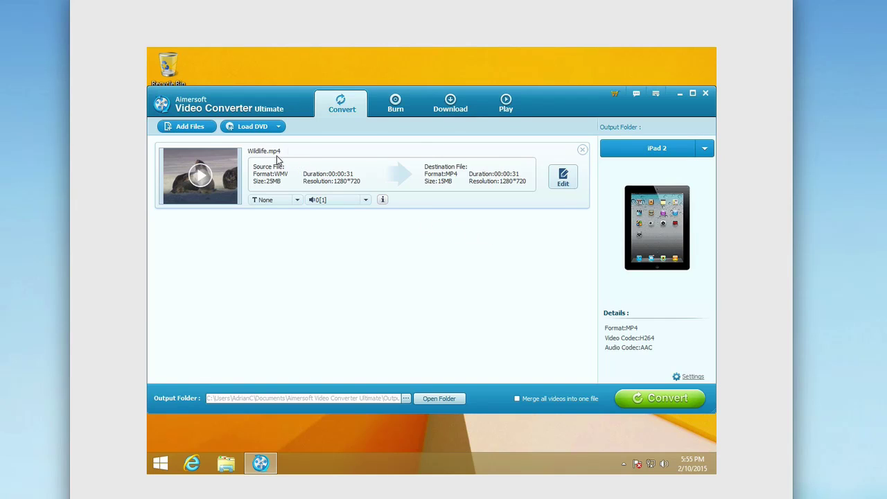
- Browse the output Format categories for Wildlife.mp4: video, audio, HD and web formats
mouse_move(277, 157)
left_click(705, 150)
left_click(633, 168)
scroll(659, 208, "down", 5)
scroll(662, 242, "up", 5)
left_click(601, 190)
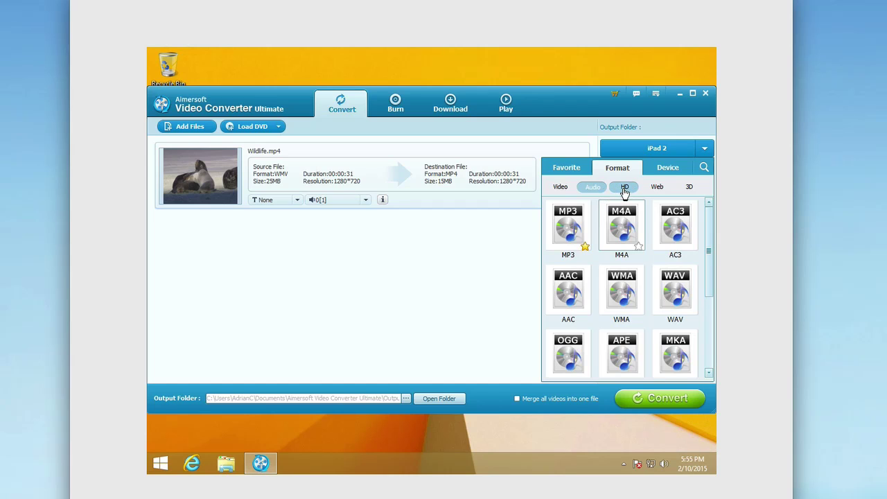
left_click(625, 190)
left_click(649, 191)
- Choose The New Apple TV from the Device presets as the output profile
left_click(667, 169)
scroll(664, 243, "down", 3)
scroll(665, 249, "up", 2)
scroll(669, 277, "down", 2)
left_click(561, 338)
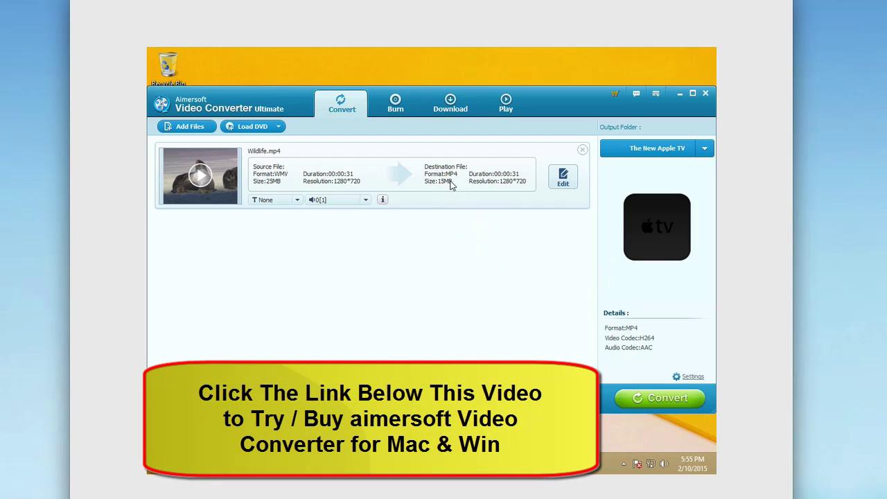
left_click(572, 183)
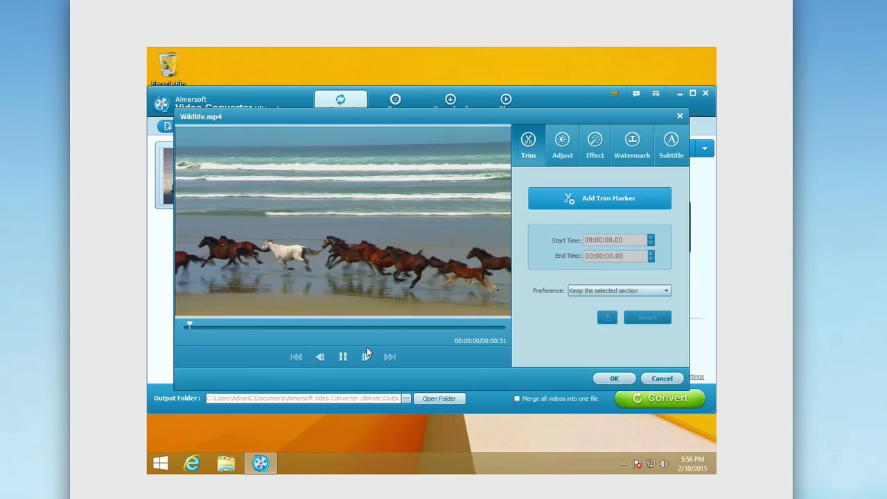
left_click(406, 290)
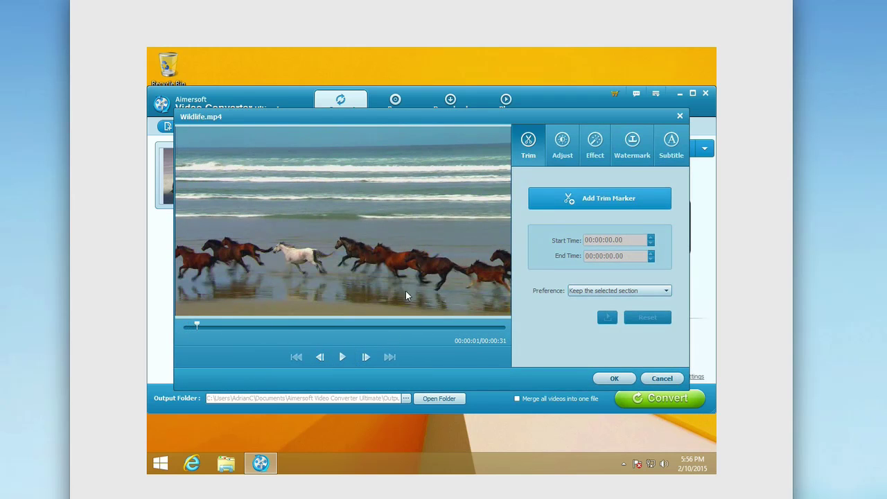
left_click(555, 140)
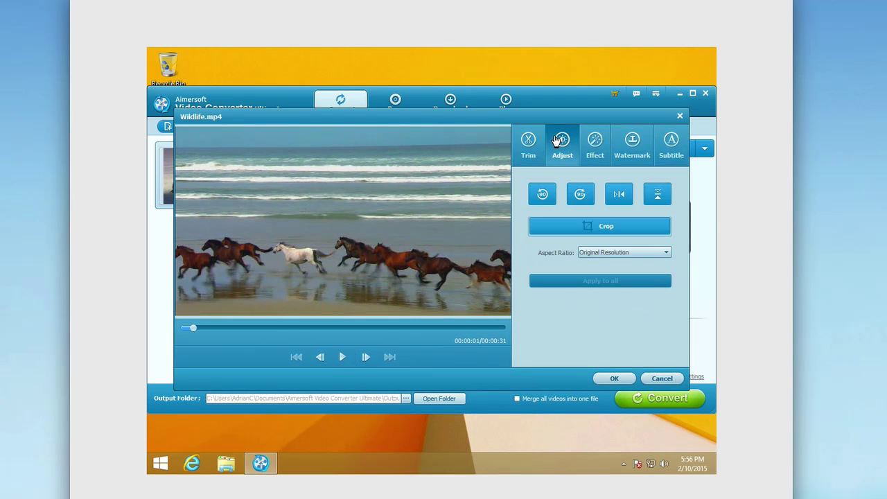
left_click(586, 147)
left_click(632, 154)
left_click(663, 378)
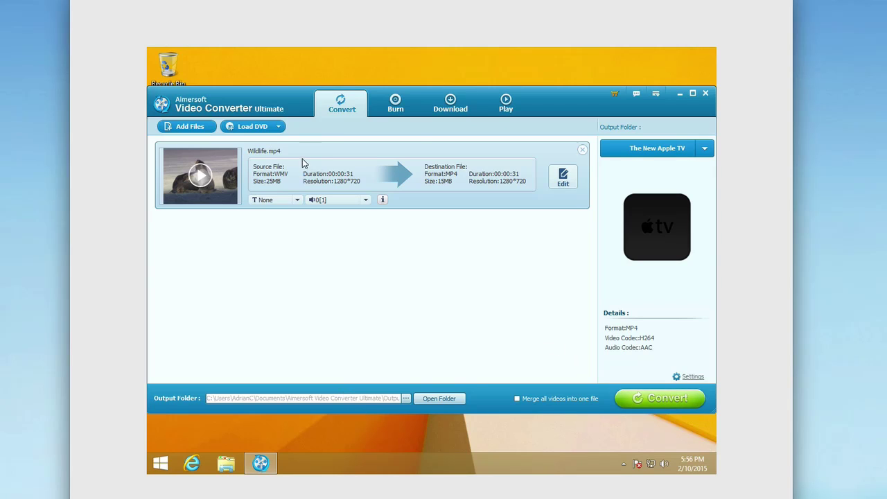
- Switch to the Burn section to see the empty DVD5 (4500MB) burn list
left_click(397, 108)
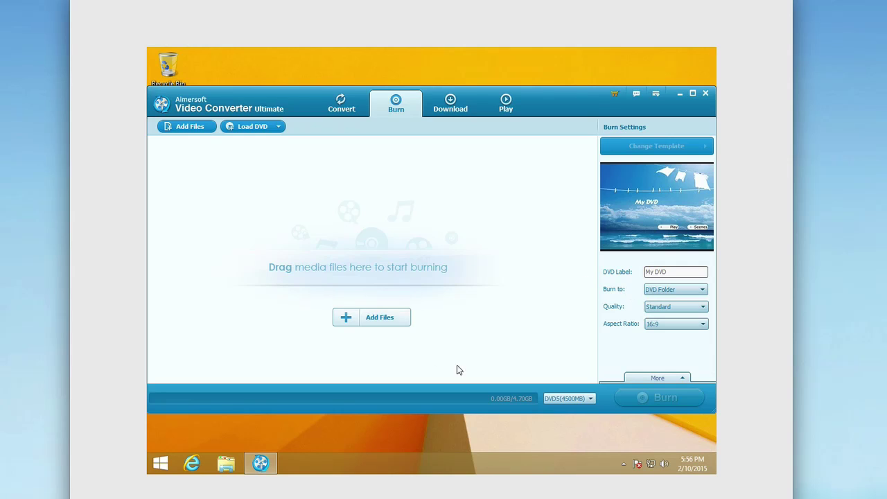
- Switch to the Download section with its empty Downloading and Finished lists
left_click(449, 102)
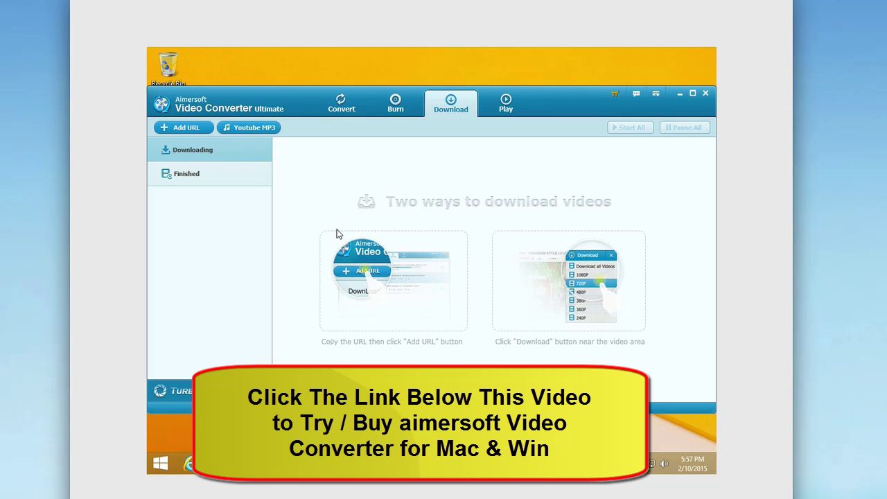
- Switch to the Play section showing the empty built-in media player
left_click(502, 105)
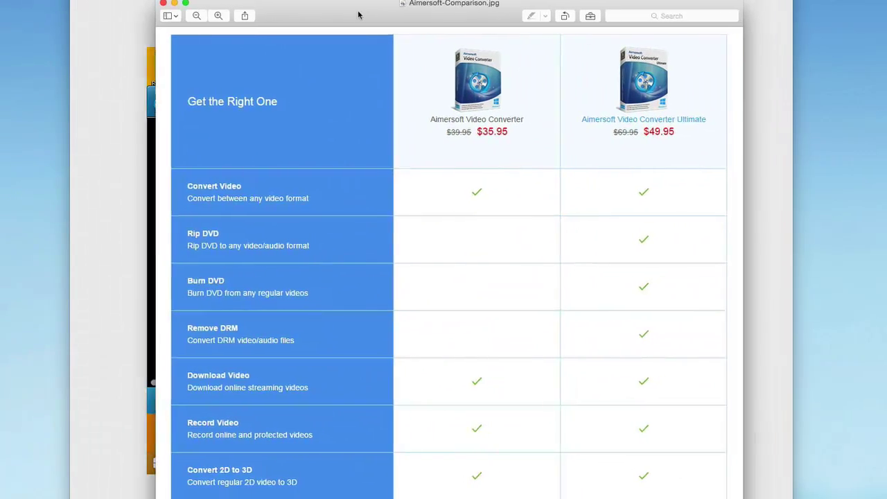
- Nudge the Aimersoft-Comparison.jpg Preview window slightly left
left_click_drag(358, 14, 340, 14)
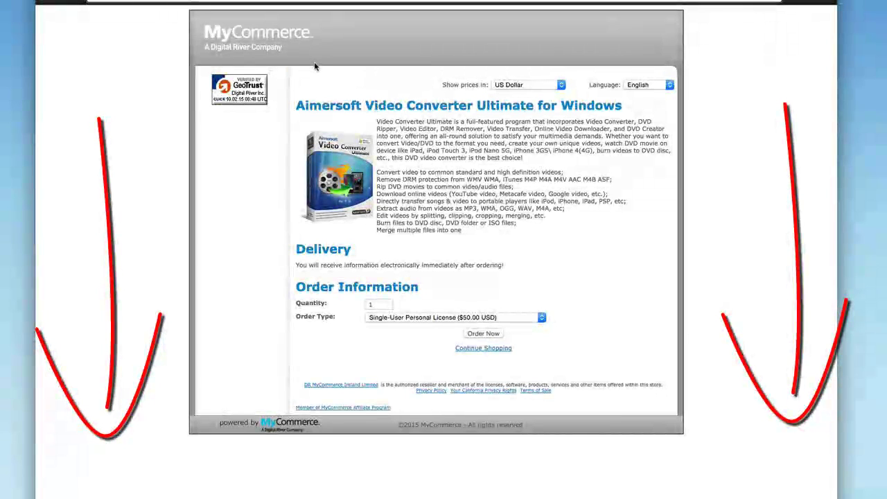
- Check the Order Type options, keep the Single-User Personal License, then browse Video Products
left_click(380, 317)
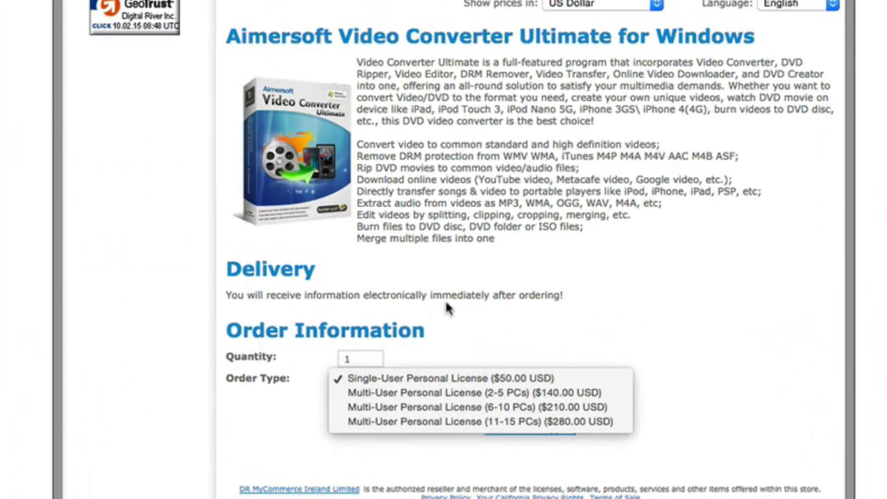
left_click(445, 299)
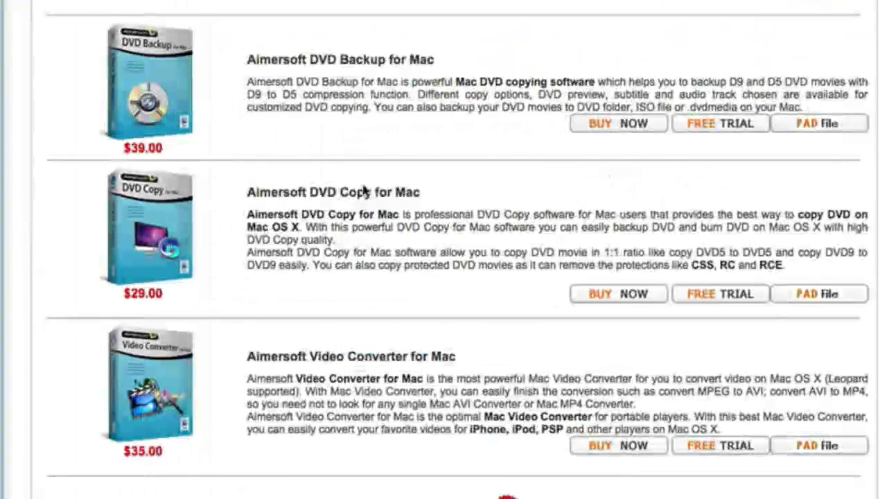
scroll(432, 242, "up", 3)
scroll(454, 314, "down", 2)
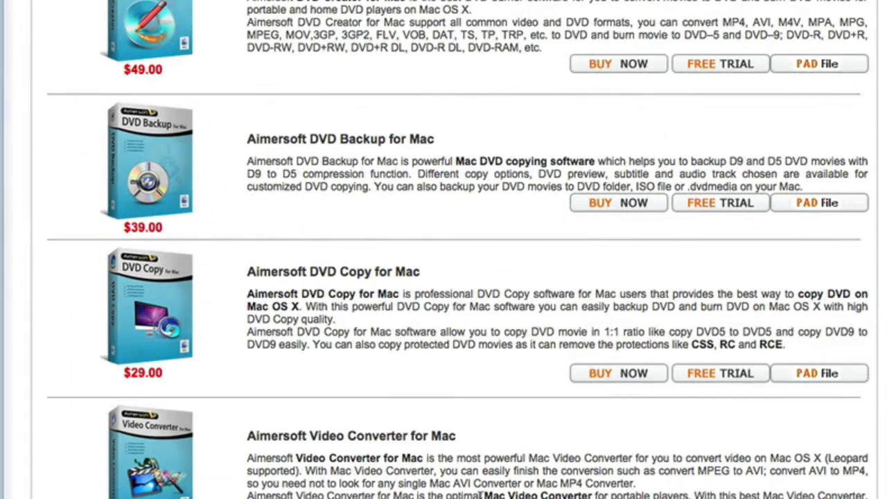
scroll(561, 451, "up", 5)
left_click(269, 69)
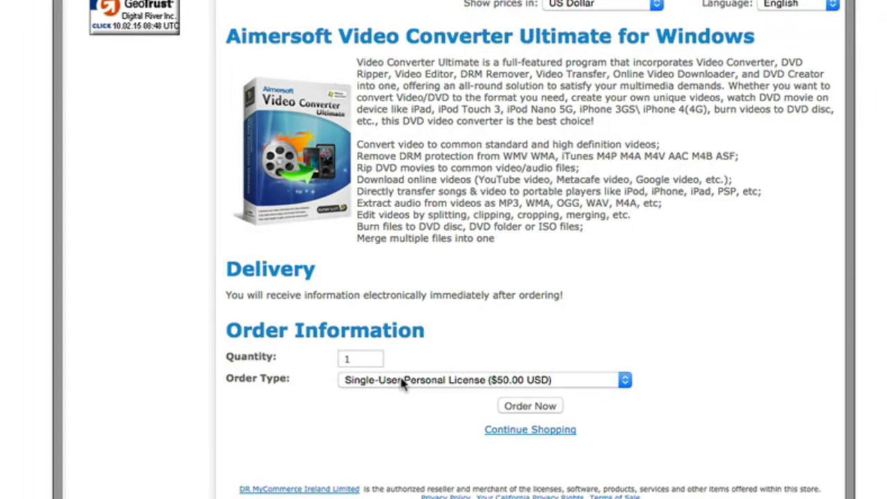
left_click(403, 381)
left_click(522, 299)
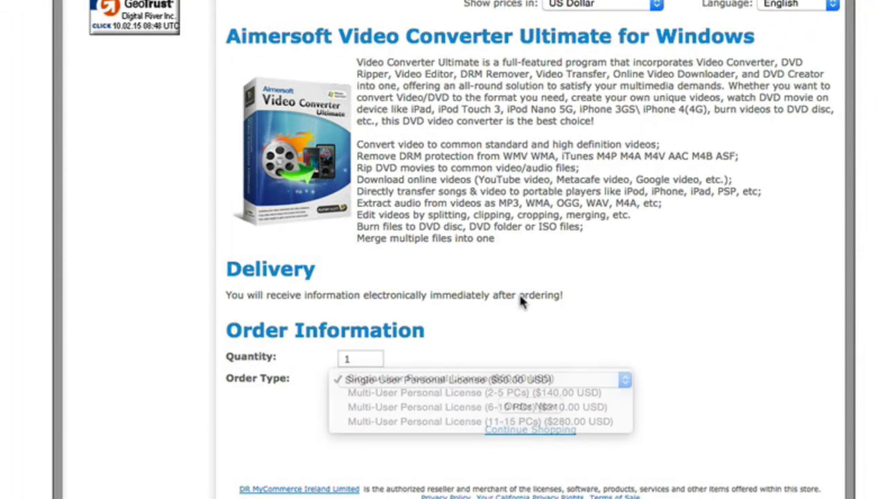